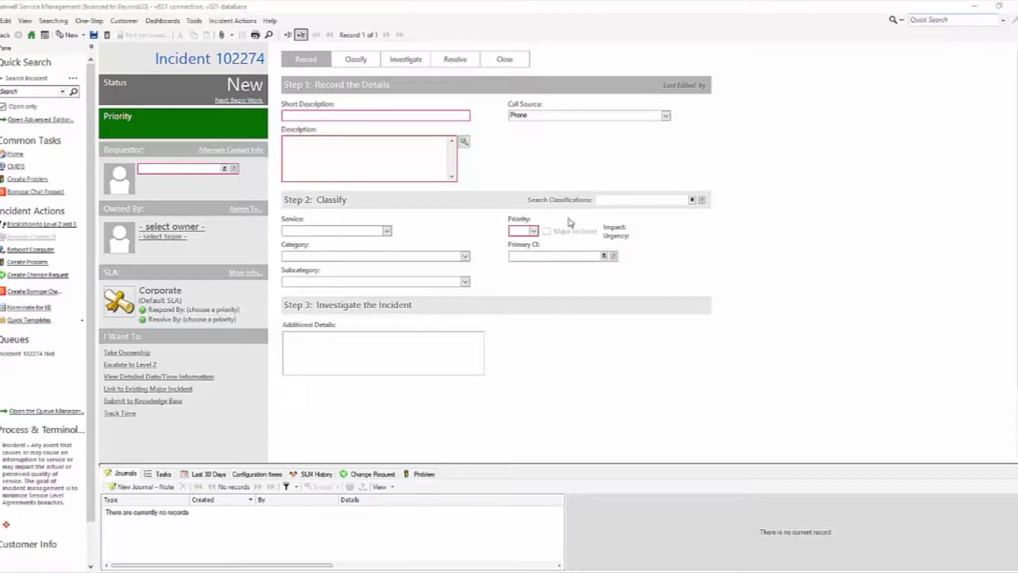
Step: Bring up the Incident SubCategory Selector for new Incident 102274
click(691, 199)
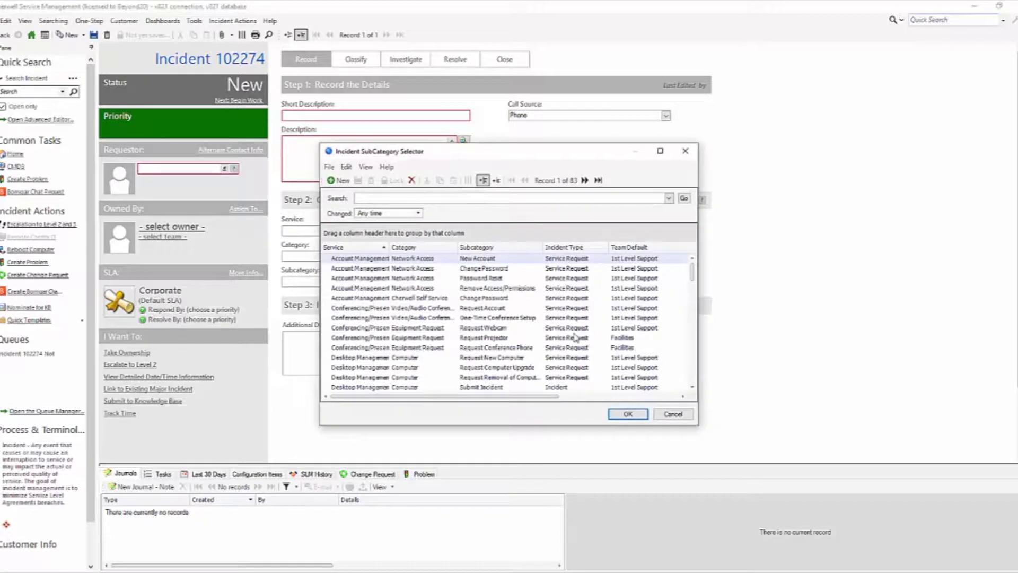
Step: Classify 102274 as a Request Account service request, view its Expedite/Standard priority grid, then clear classifications
double_click(503, 313)
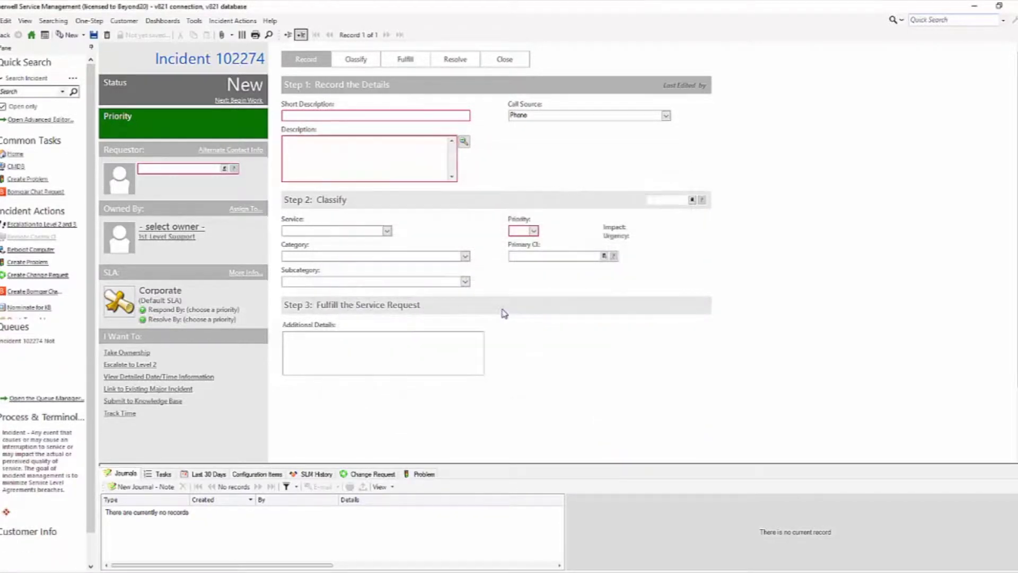
click(534, 231)
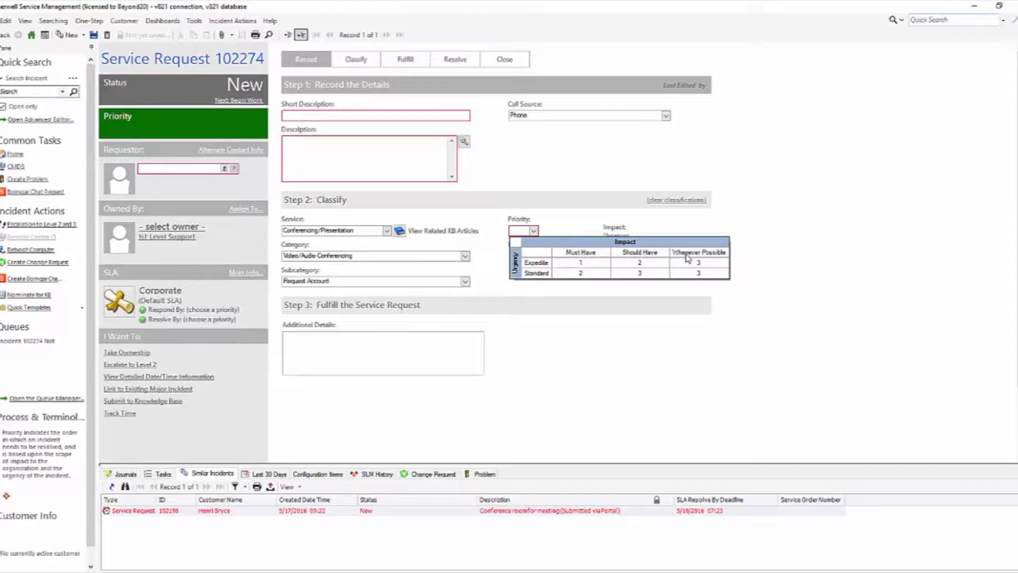
click(676, 201)
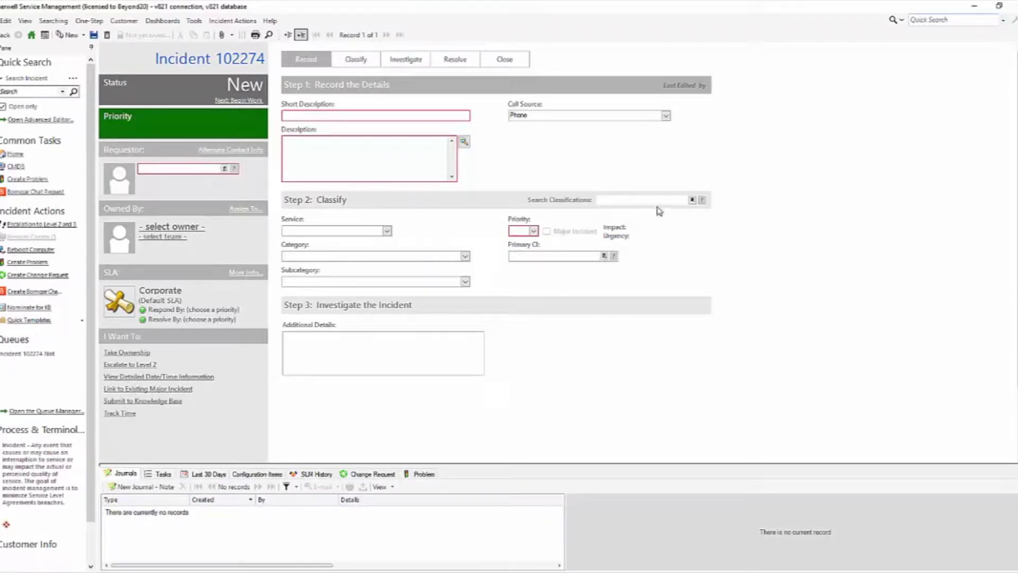
Step: Classify the incident as Submit Incident and inspect its 3×3 Impact/Urgency priority grid
click(692, 200)
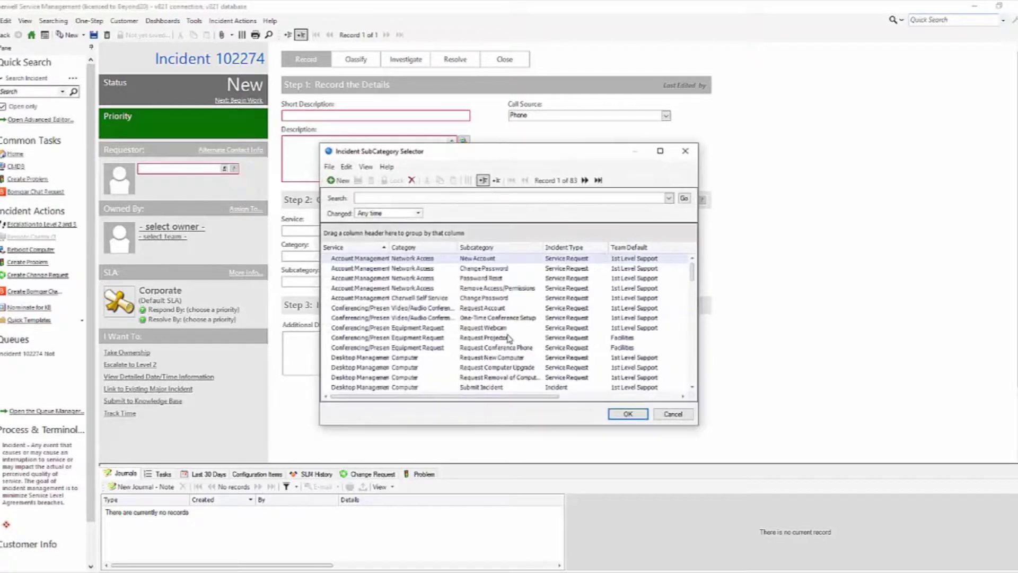
click(489, 378)
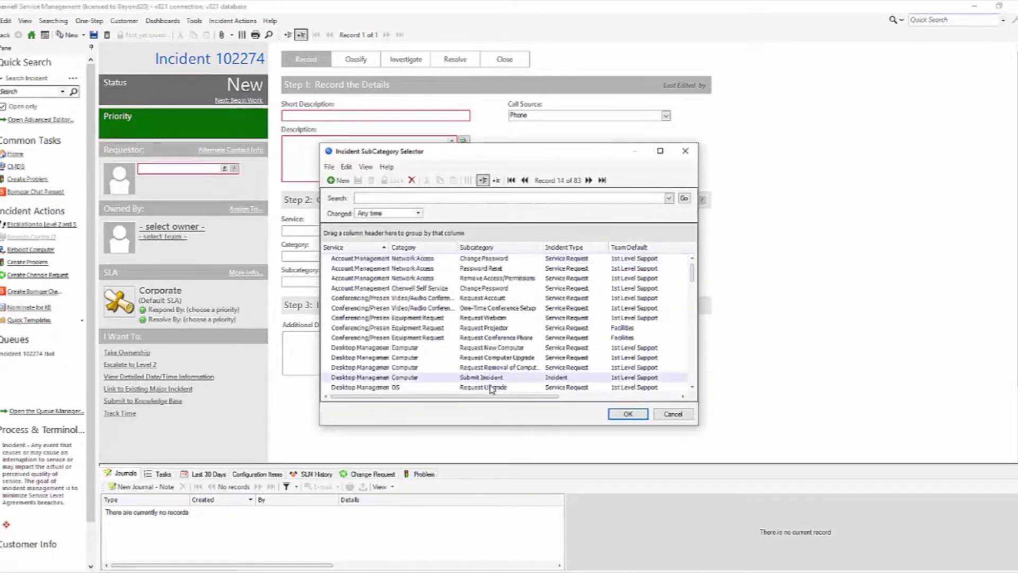
double_click(559, 378)
click(533, 230)
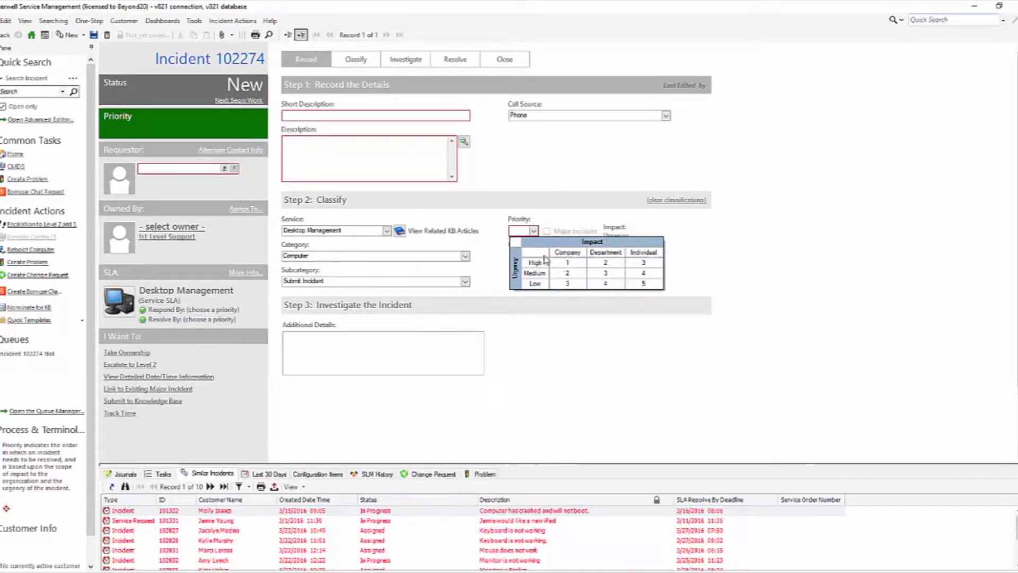
click(561, 343)
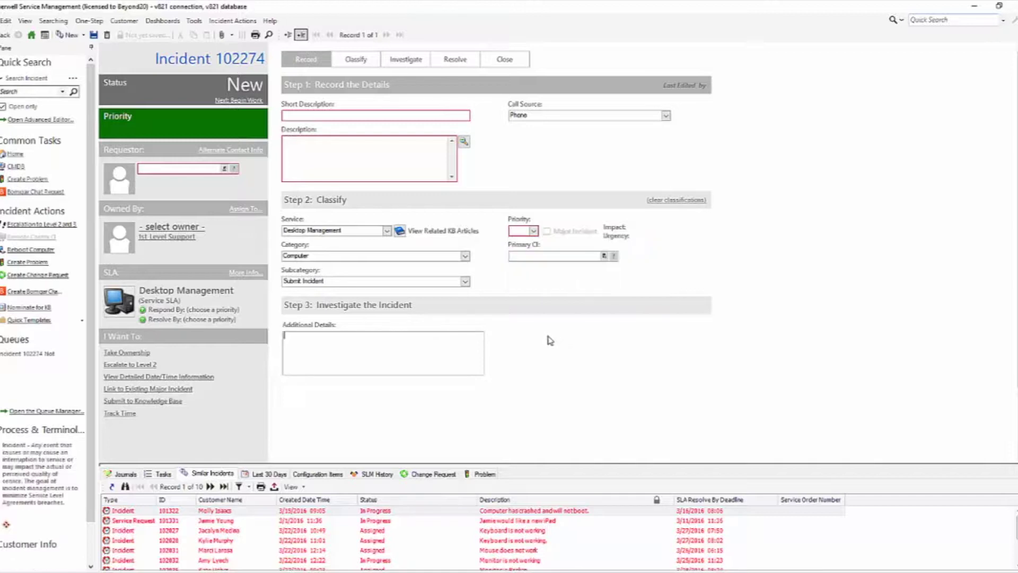
Step: Re-check the priority grid, then clear the Service, Category and Subcategory classifications
click(533, 231)
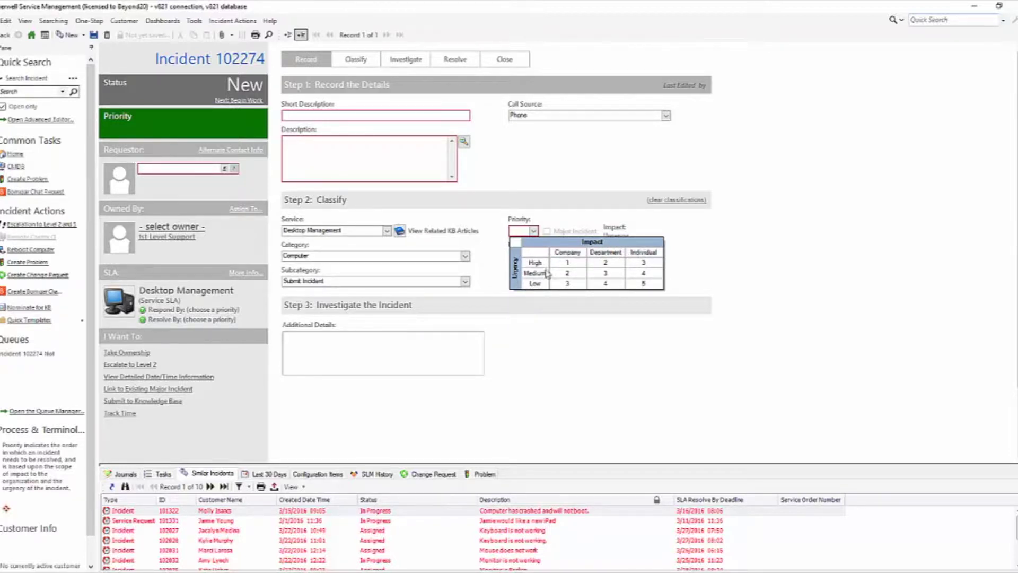
click(564, 340)
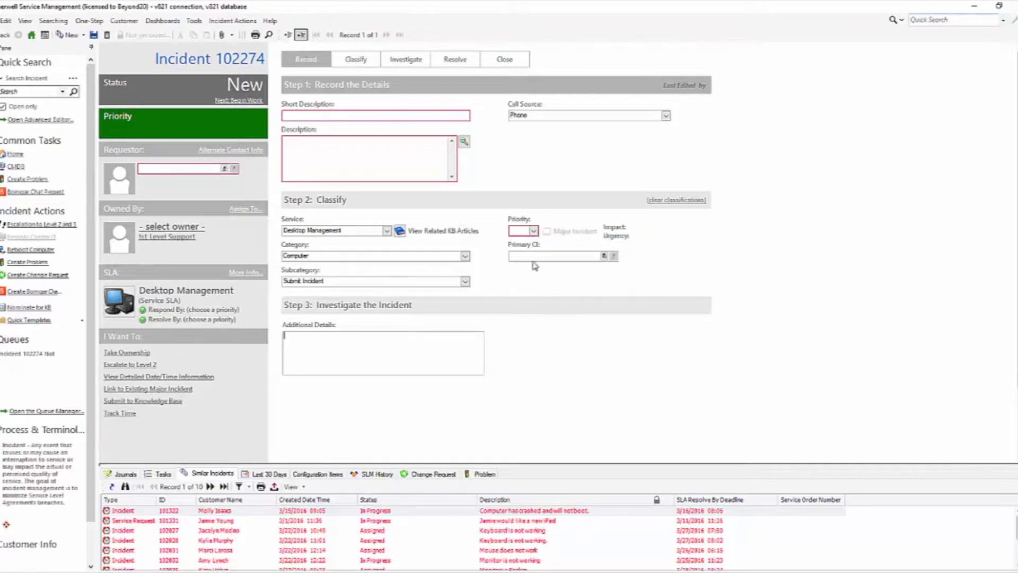
click(675, 200)
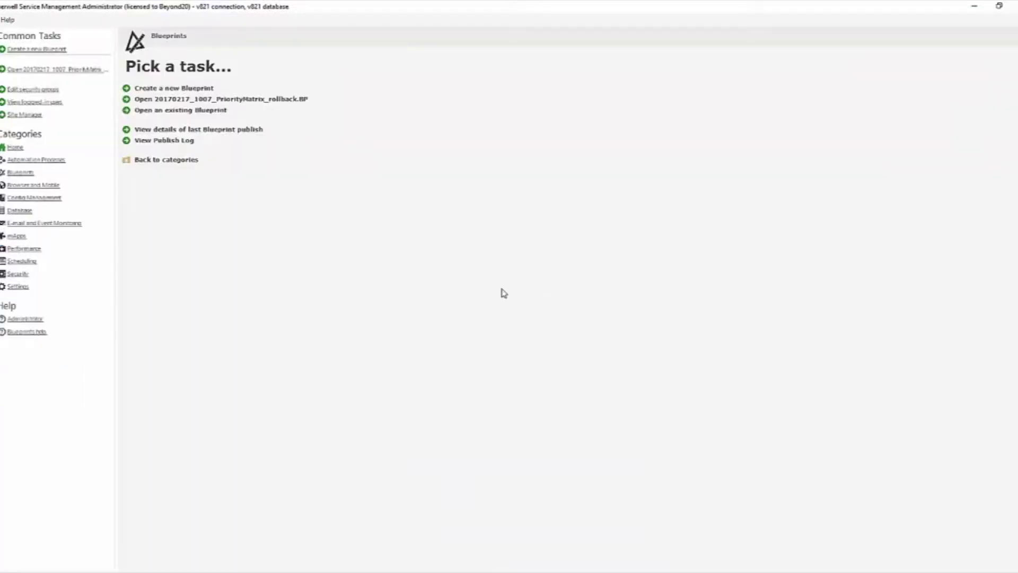
Step: Start a new blueprint, load the Incident form in the designer, and right-click its Priority control
click(34, 51)
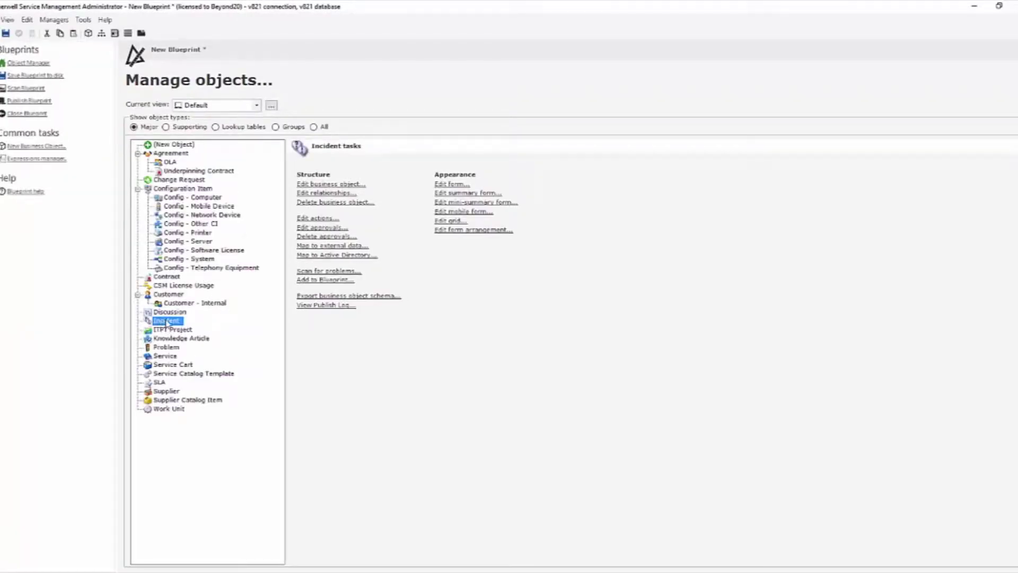
click(445, 186)
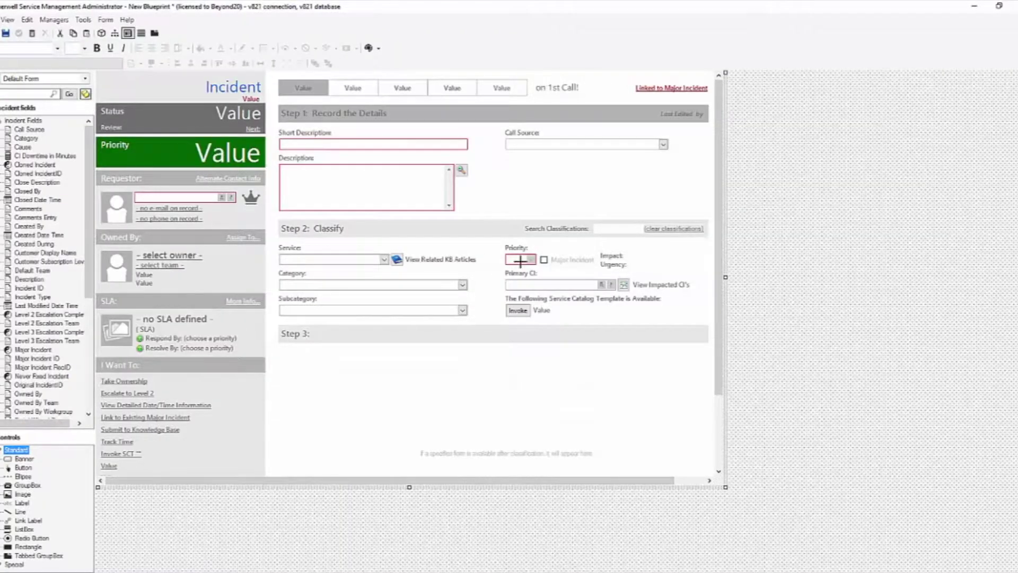
click(520, 260)
right_click(521, 265)
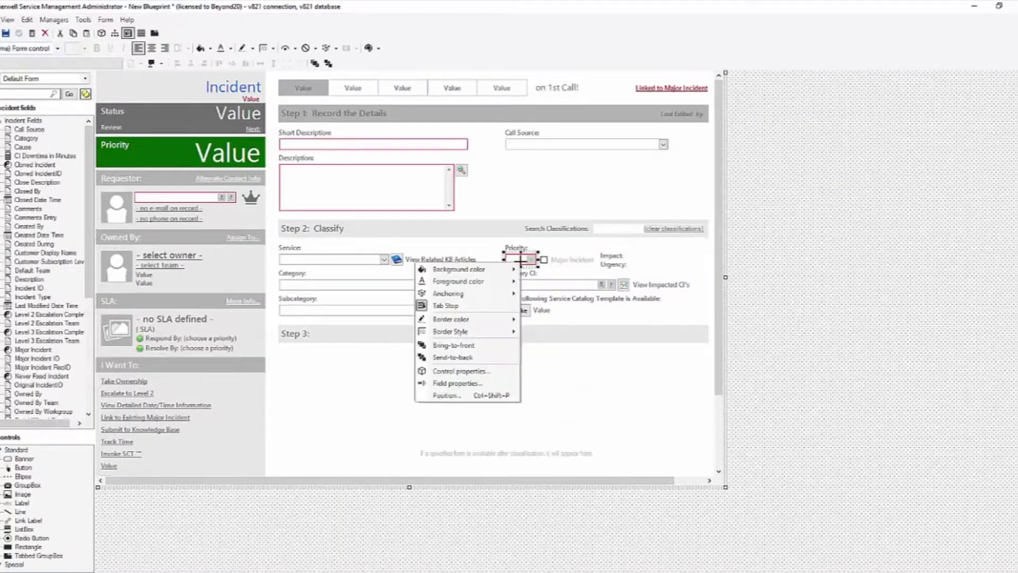
Step: In the Priority control's matrix selector properties, edit the Parent Type constraint and browse its value expressions
click(481, 371)
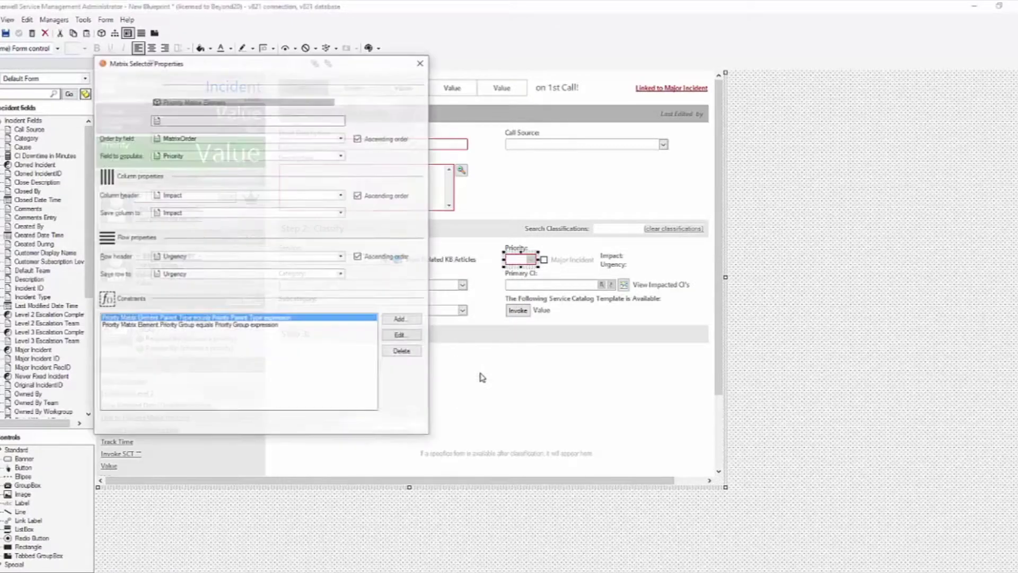
drag(313, 70, 541, 51)
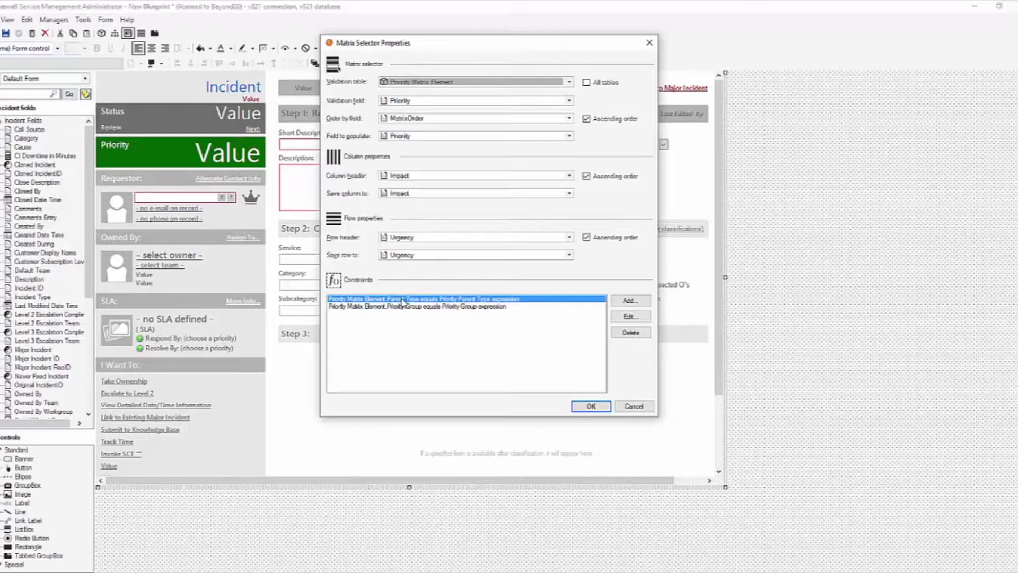
click(629, 320)
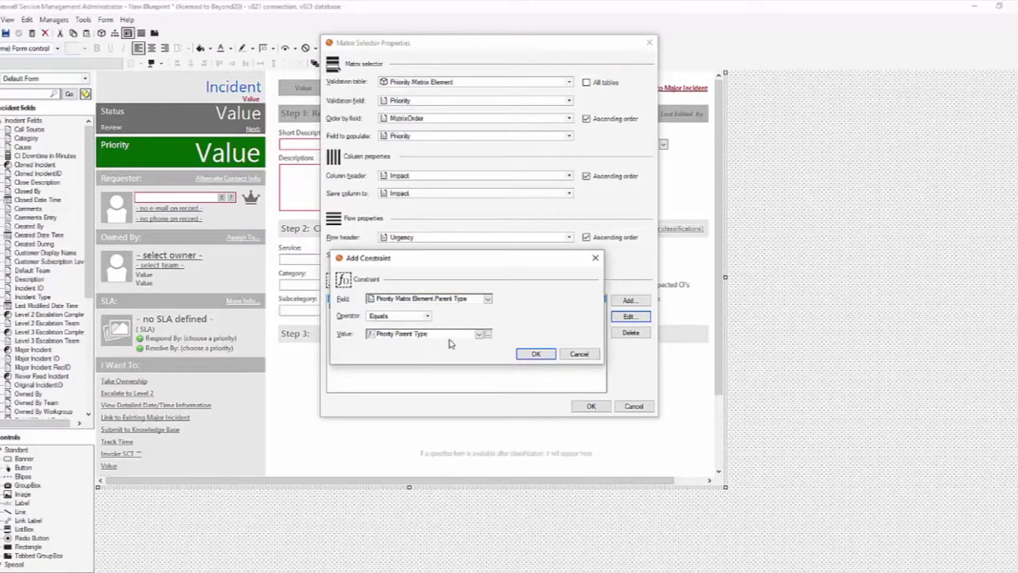
click(489, 334)
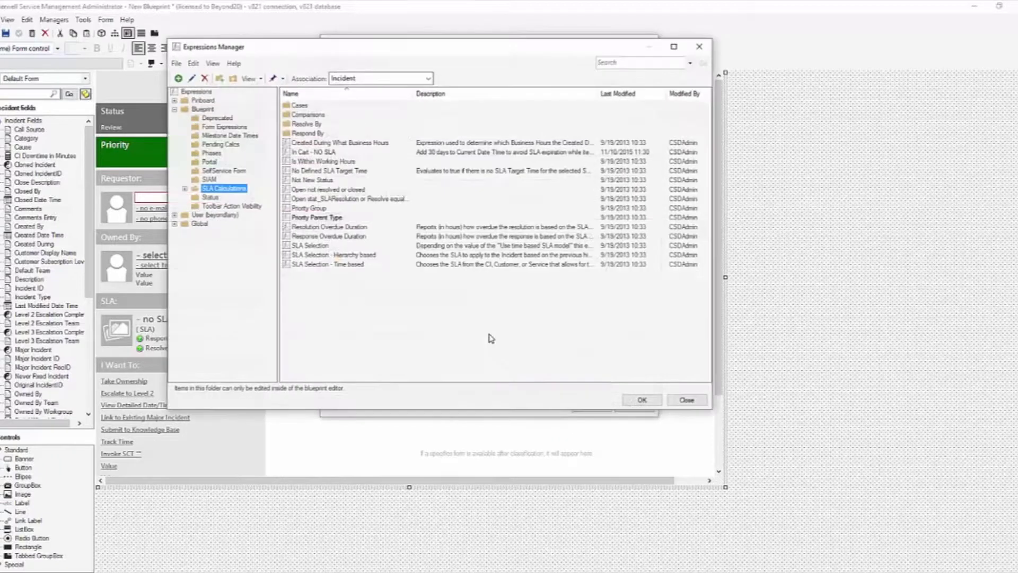
right_click(310, 219)
click(295, 242)
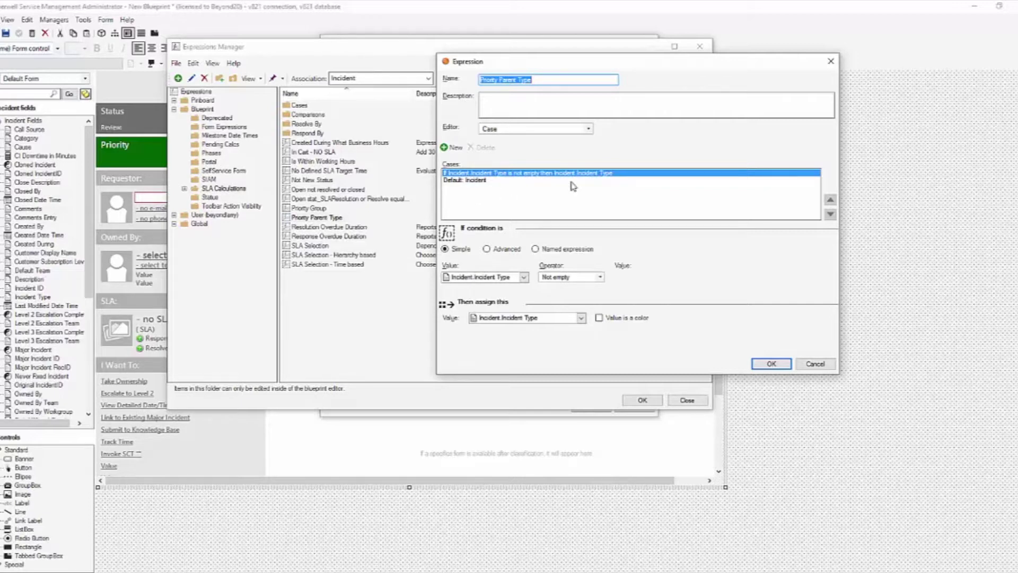
click(475, 181)
click(812, 365)
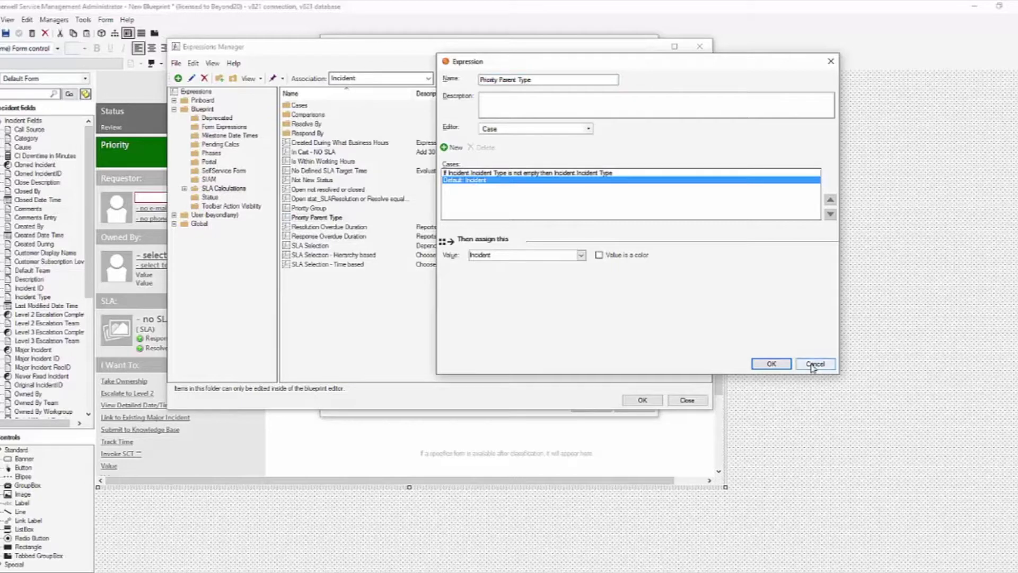
click(688, 401)
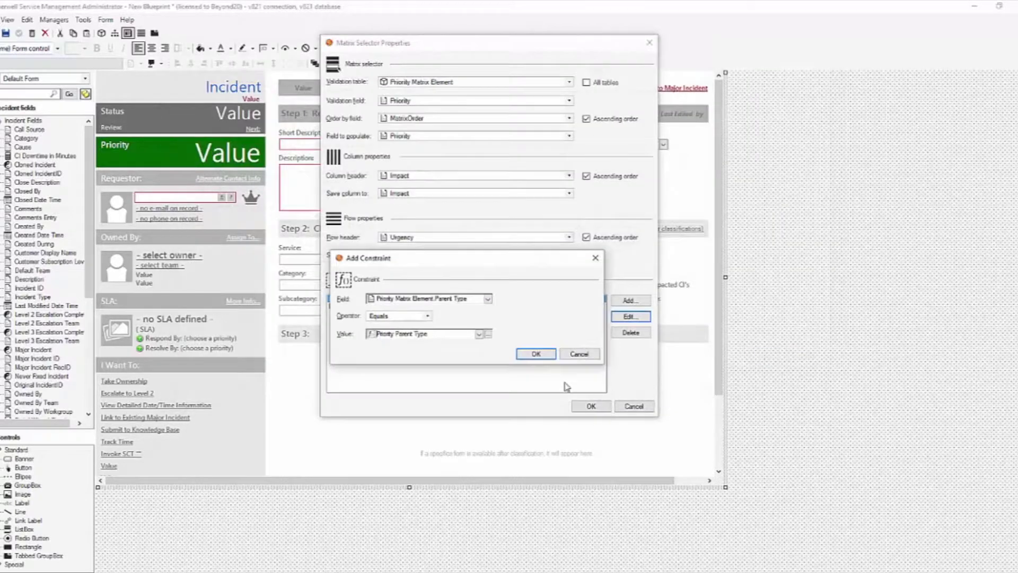
Step: Set the Parent Type constraint to the entered value Incident and apply the matrix selector properties
click(479, 333)
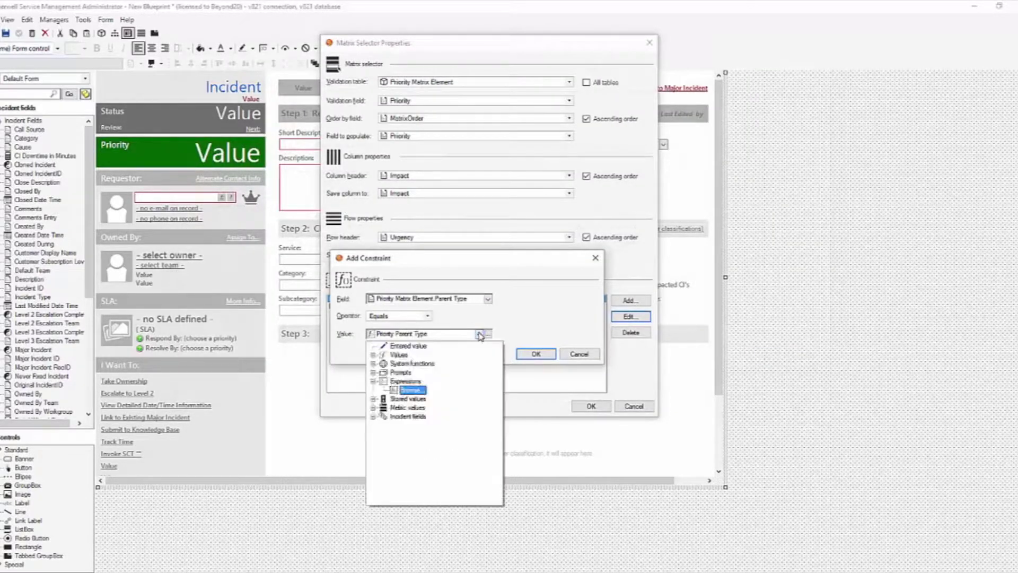
click(408, 346)
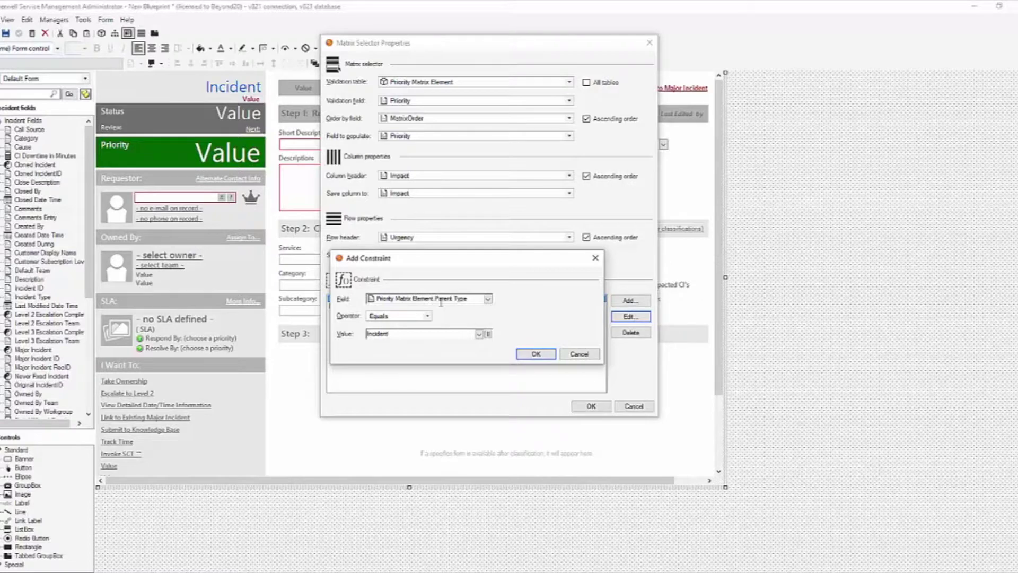
click(528, 354)
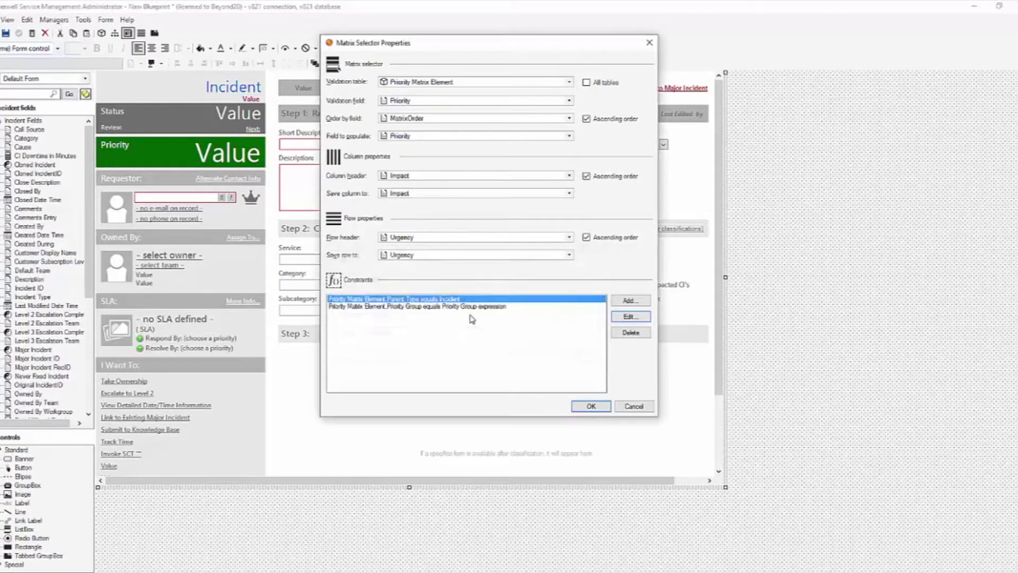
click(587, 406)
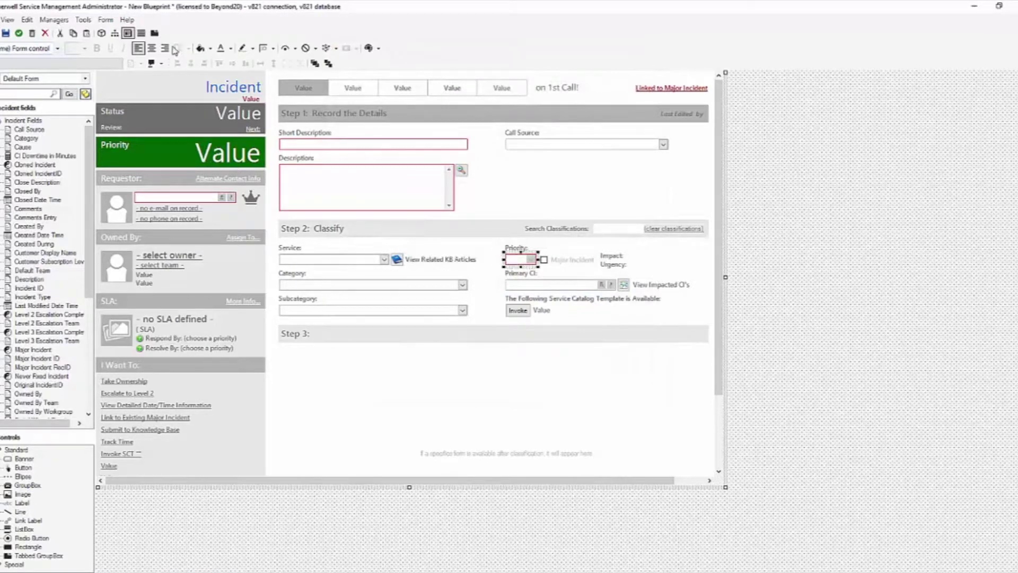
Step: Save the blueprint to a file named PriMatrix
click(5, 34)
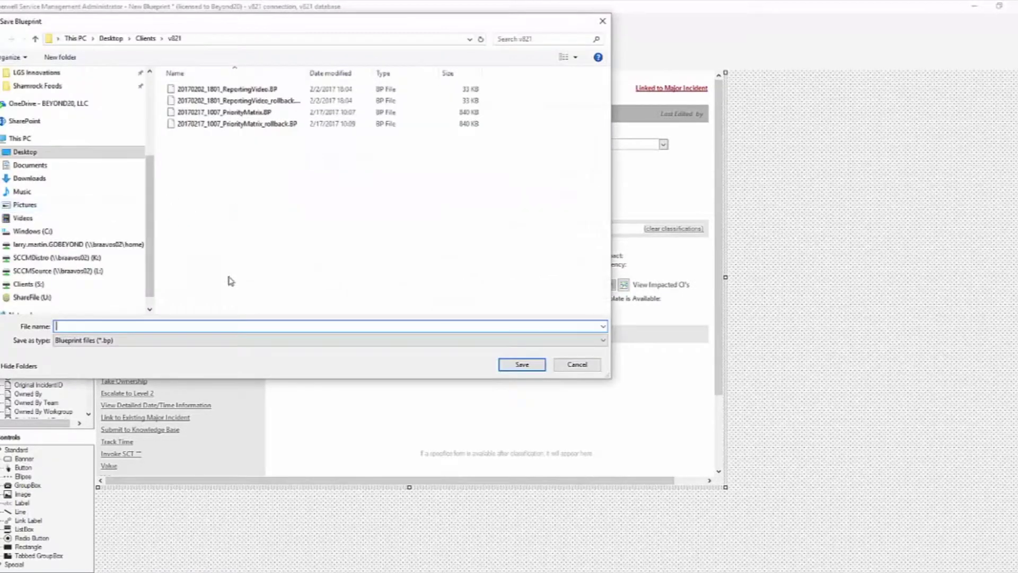
text(2)
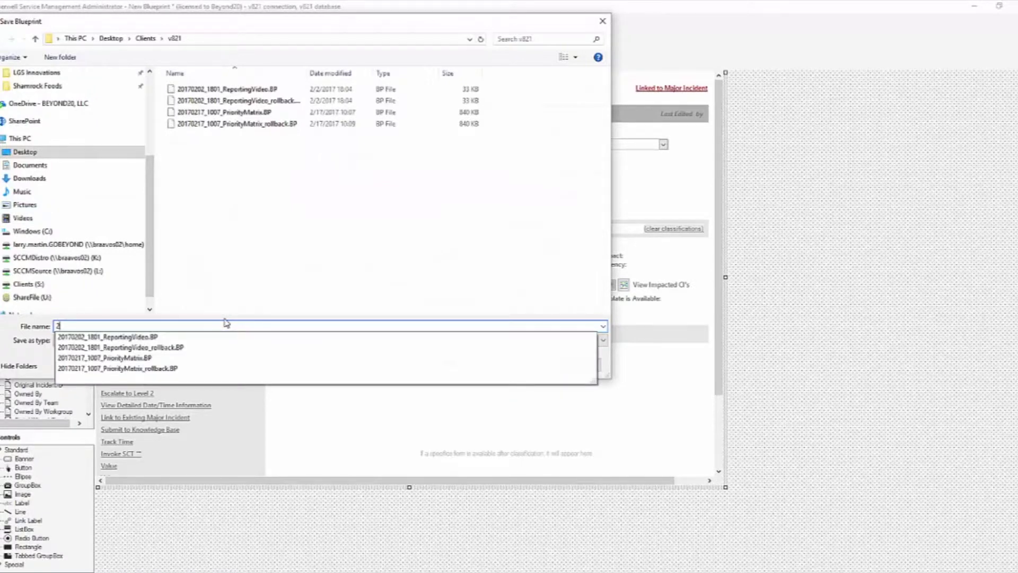
key(BackSpace)
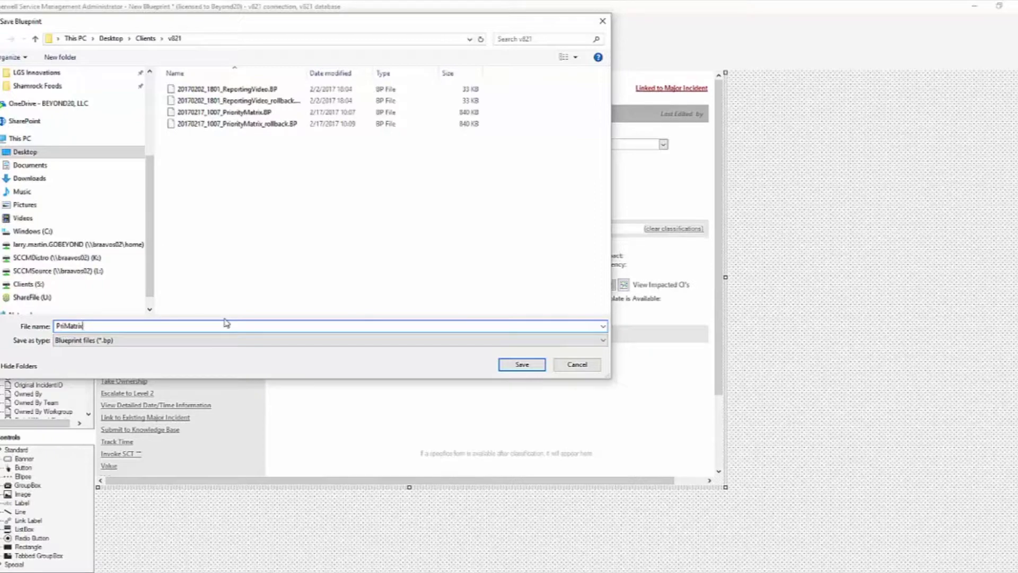
click(512, 363)
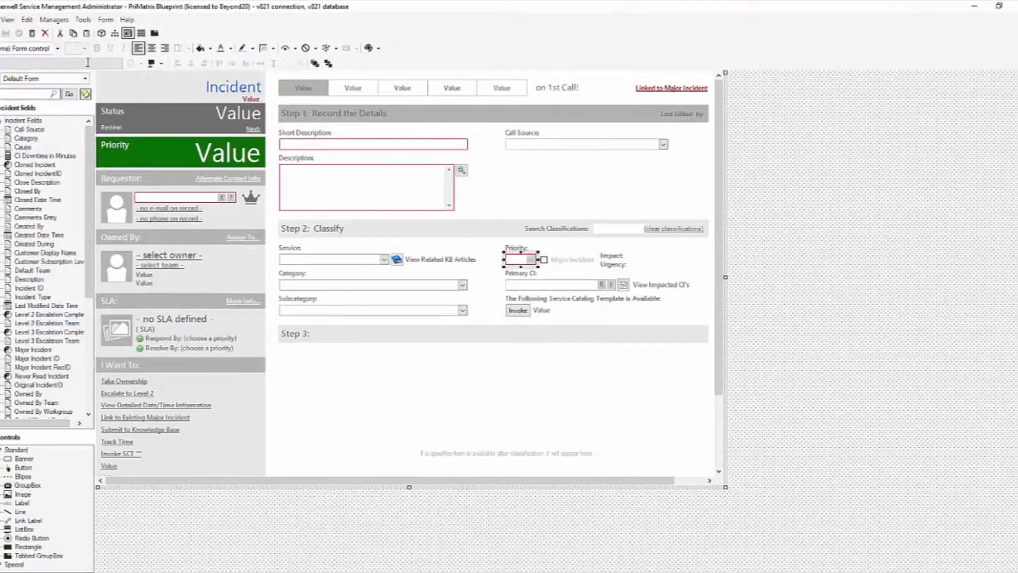
Step: Publish the PriMatrix blueprint to the live system
key(alt+f)
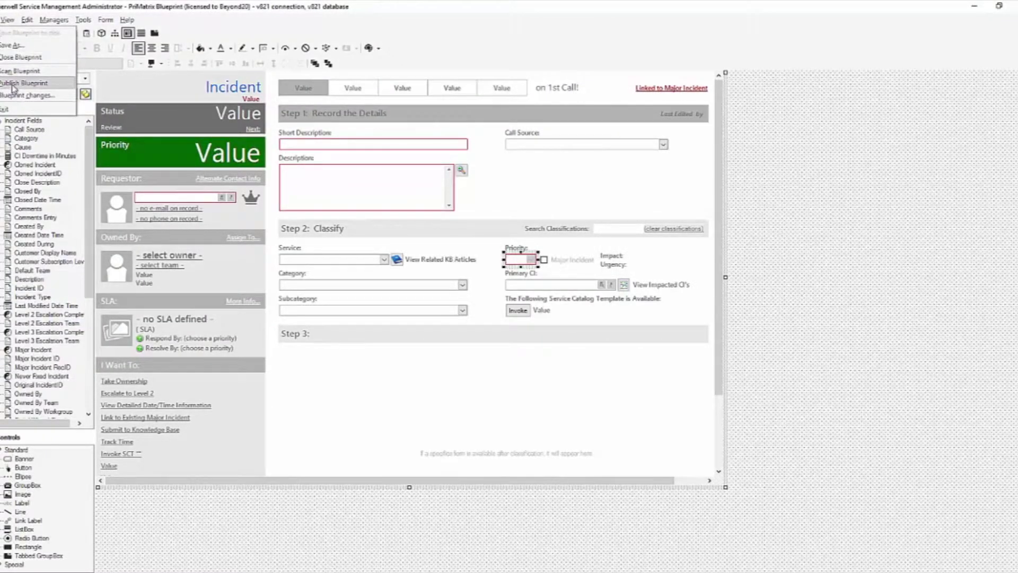
click(11, 84)
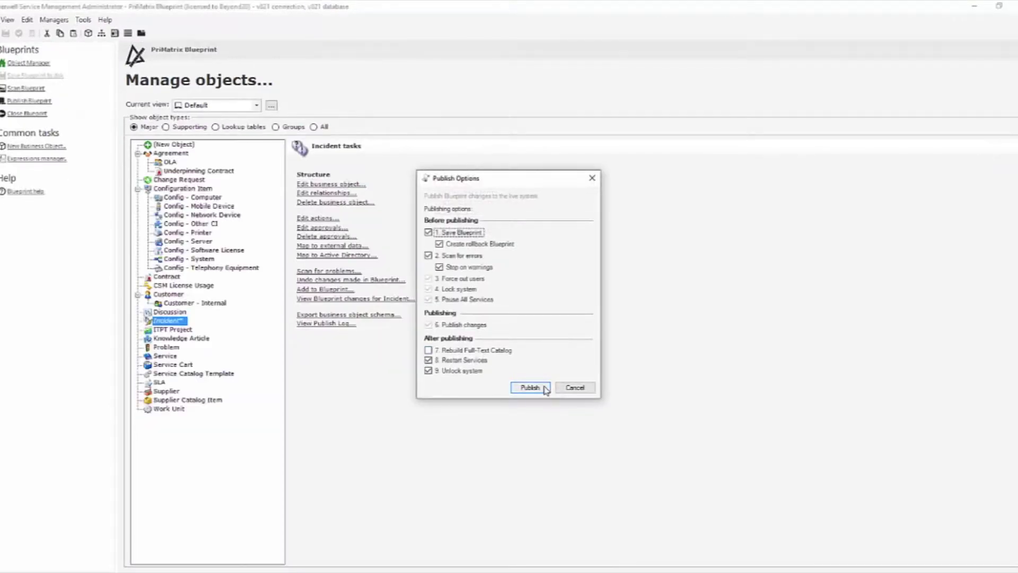
click(545, 388)
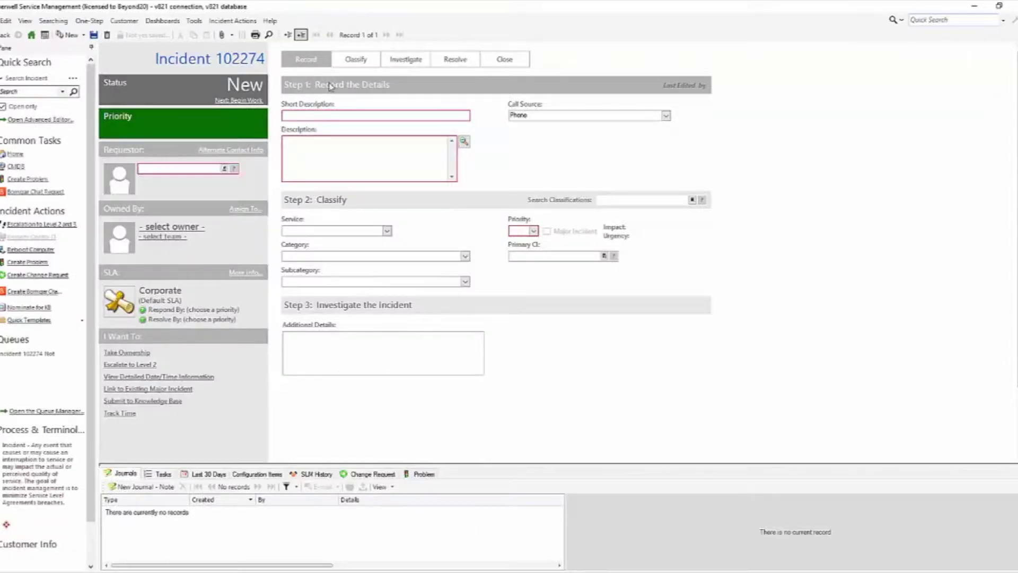
Step: Reload the published definitions and create a new Incident record, 102275
click(270, 21)
click(257, 48)
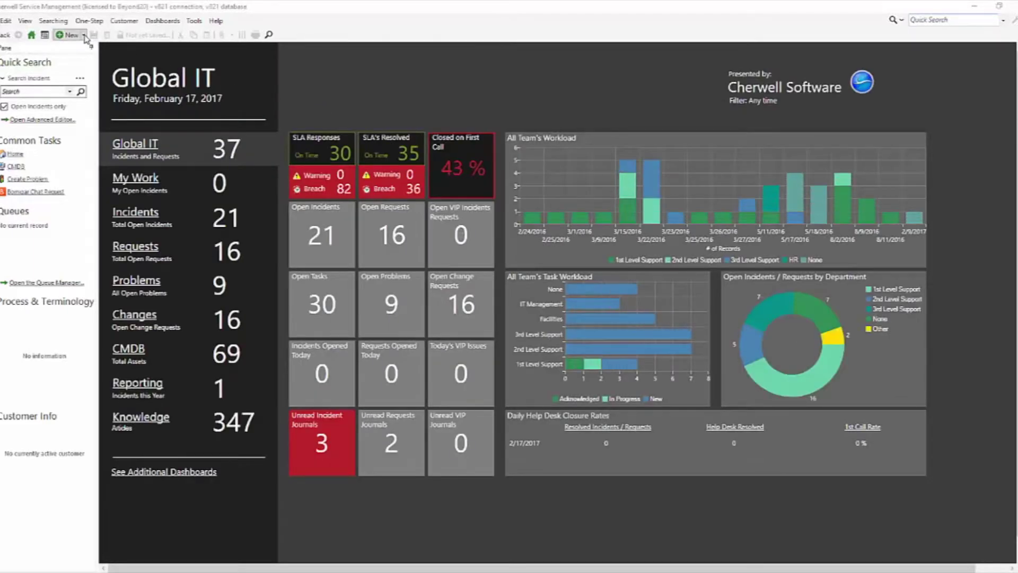
click(83, 35)
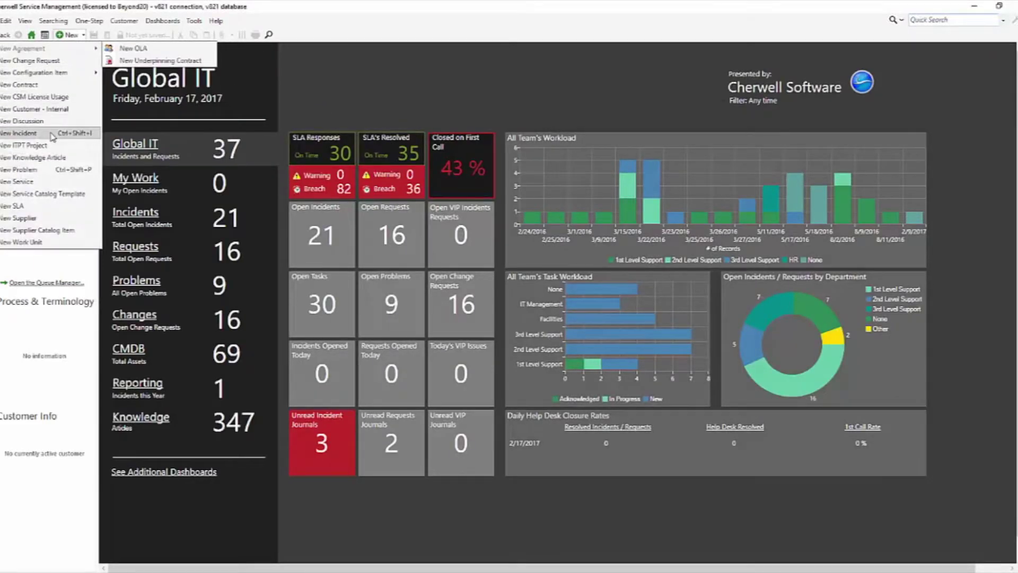
click(22, 133)
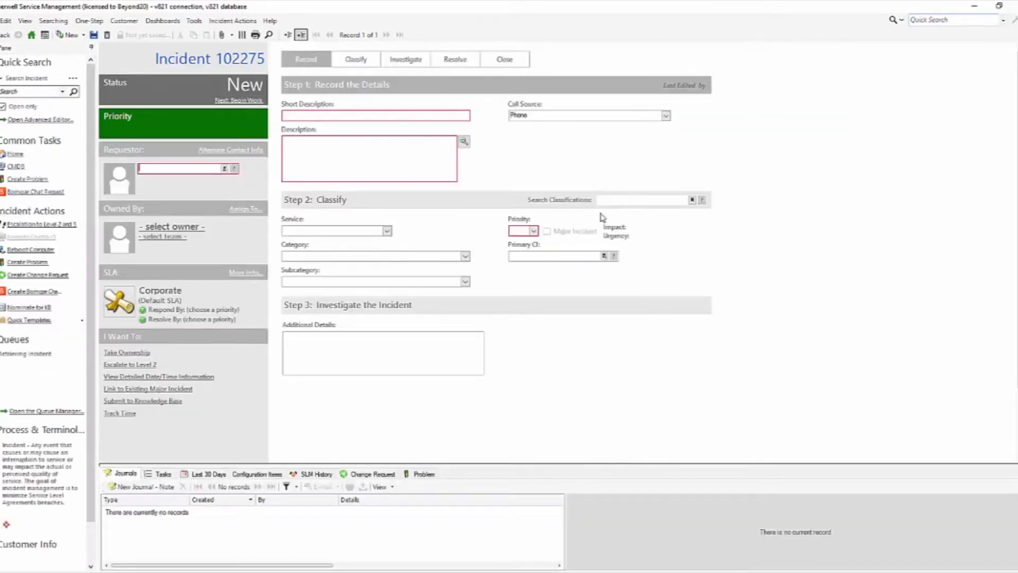
Step: Classify Incident 102275 as Submit Incident, view its priority grid, then clear the classification
click(692, 200)
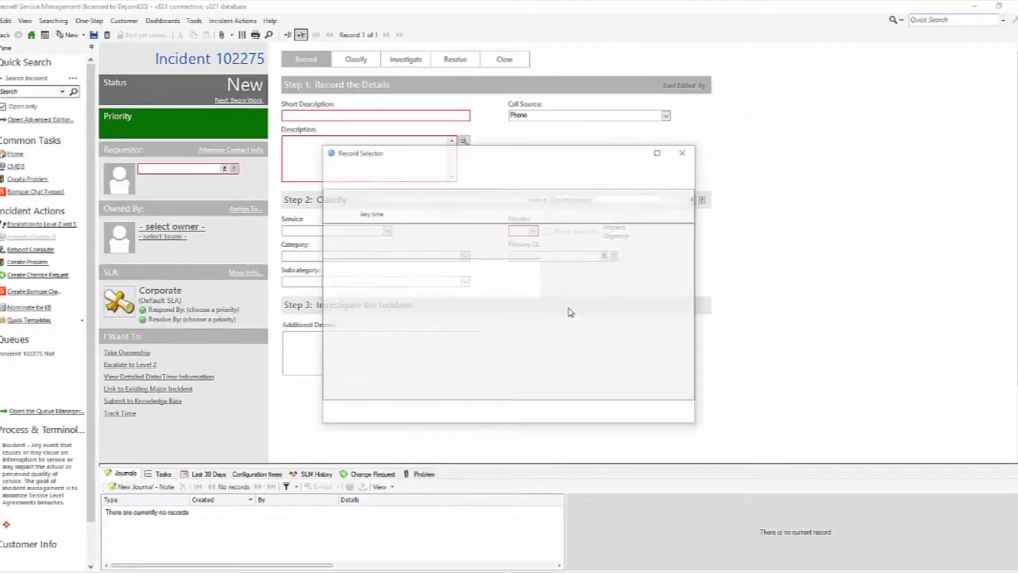
click(523, 377)
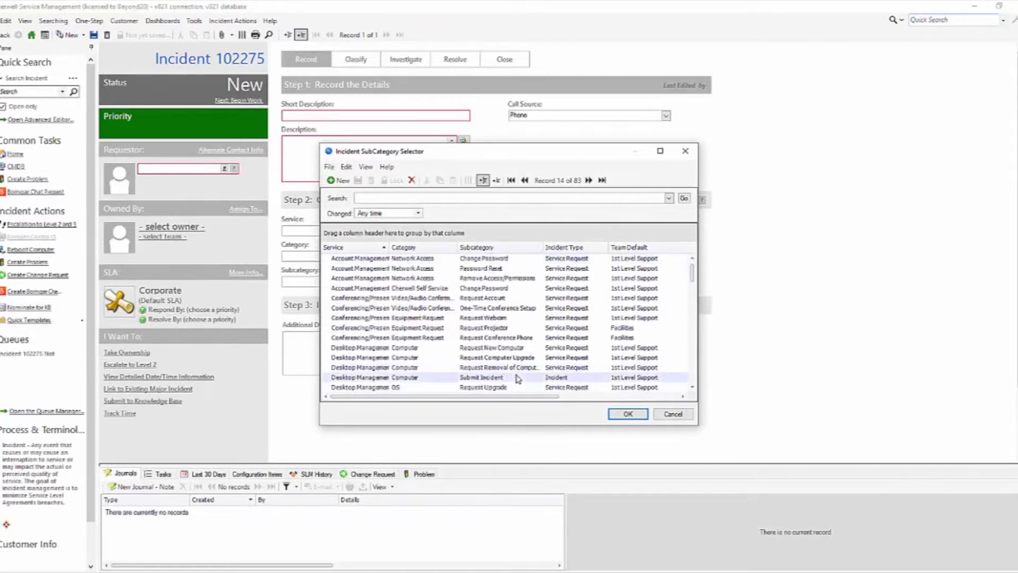
click(628, 414)
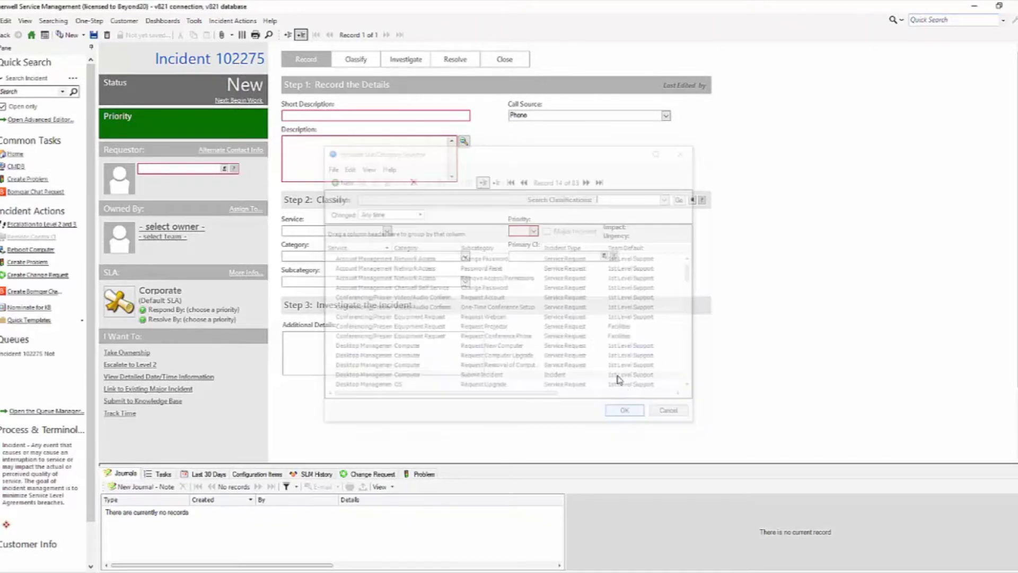
click(534, 231)
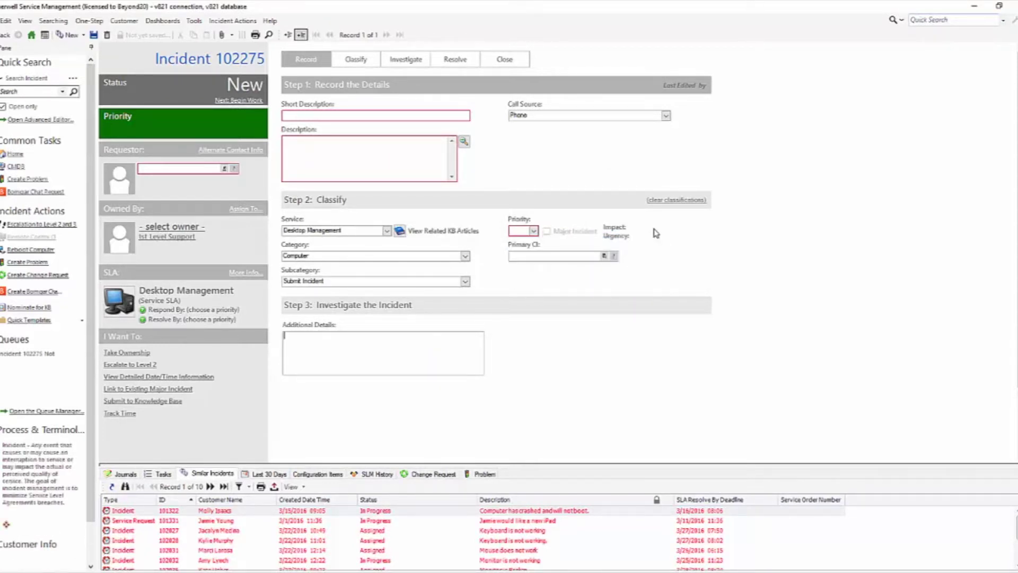
click(673, 201)
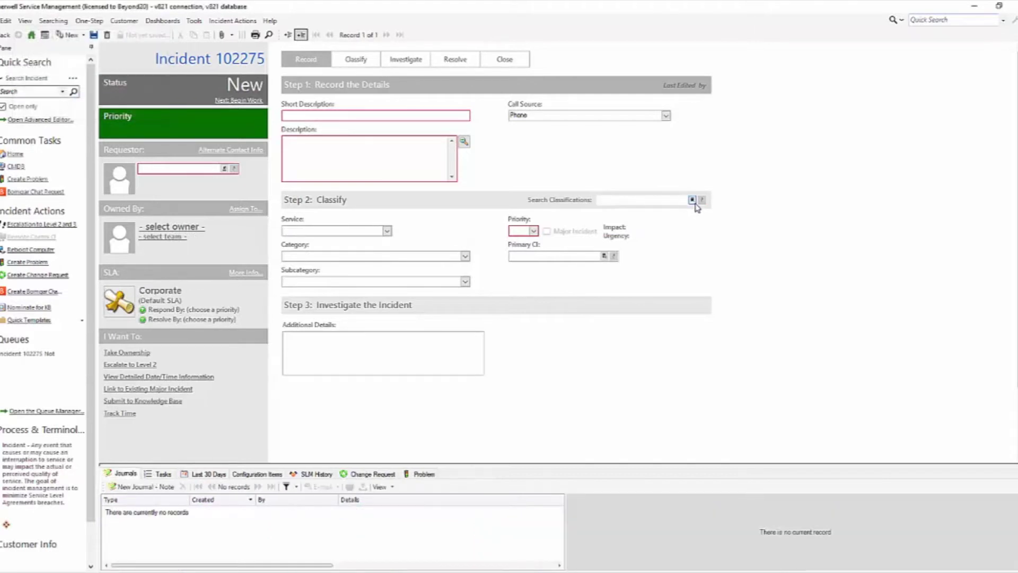
click(692, 201)
Step: Classify 102275 as Request Account and inspect its priority grid, leaving Priority unset
double_click(482, 308)
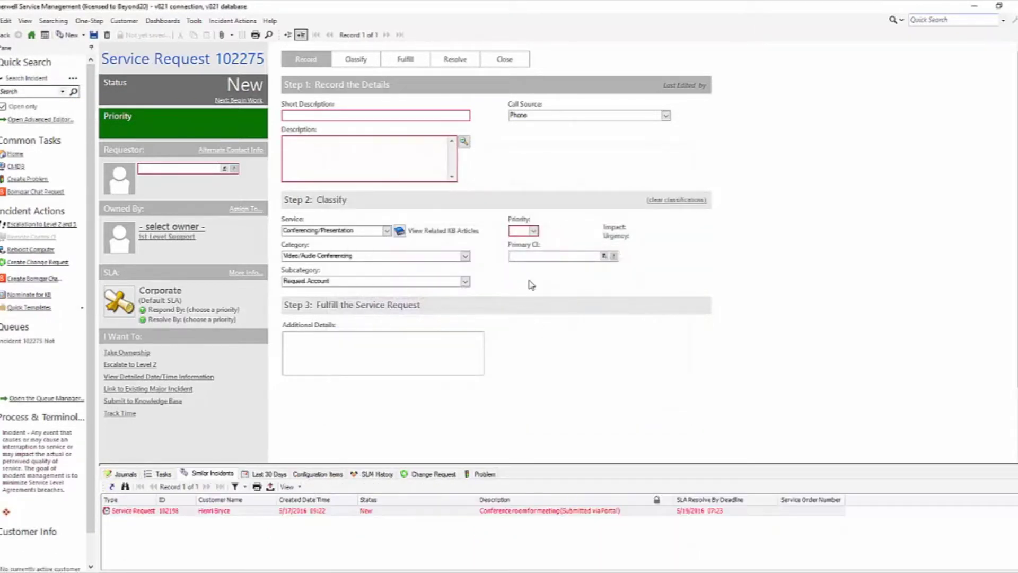
click(534, 231)
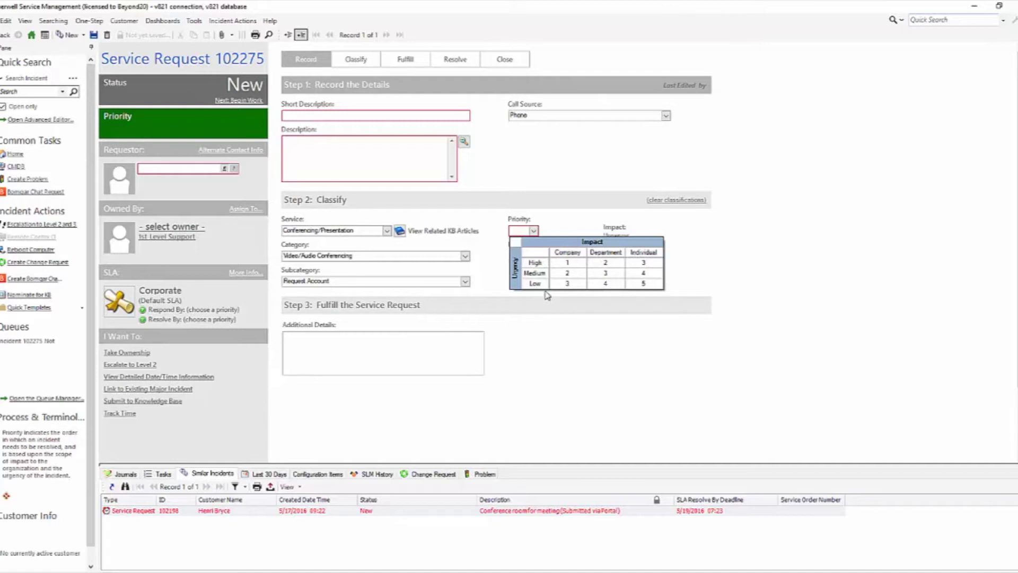
click(548, 348)
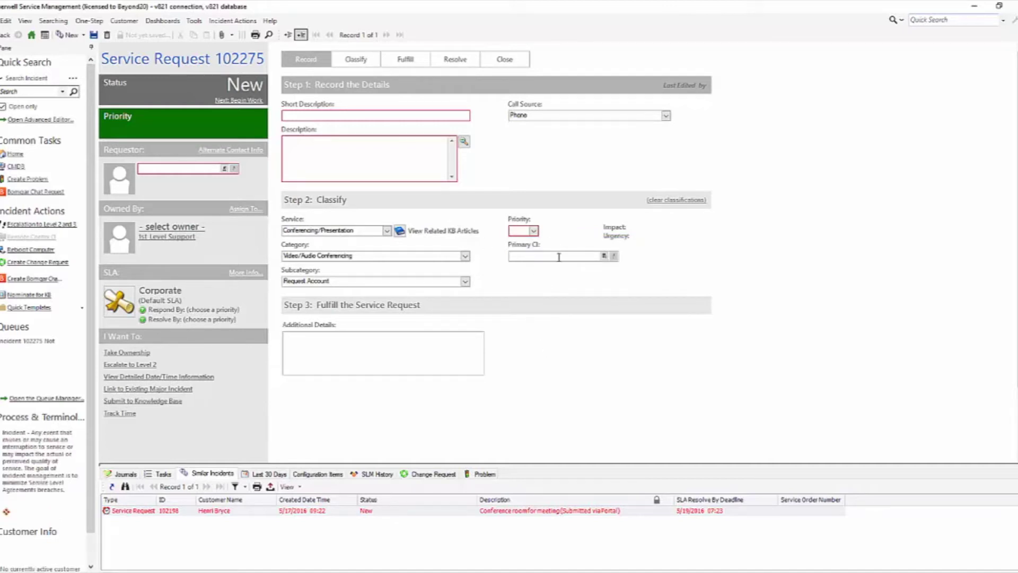